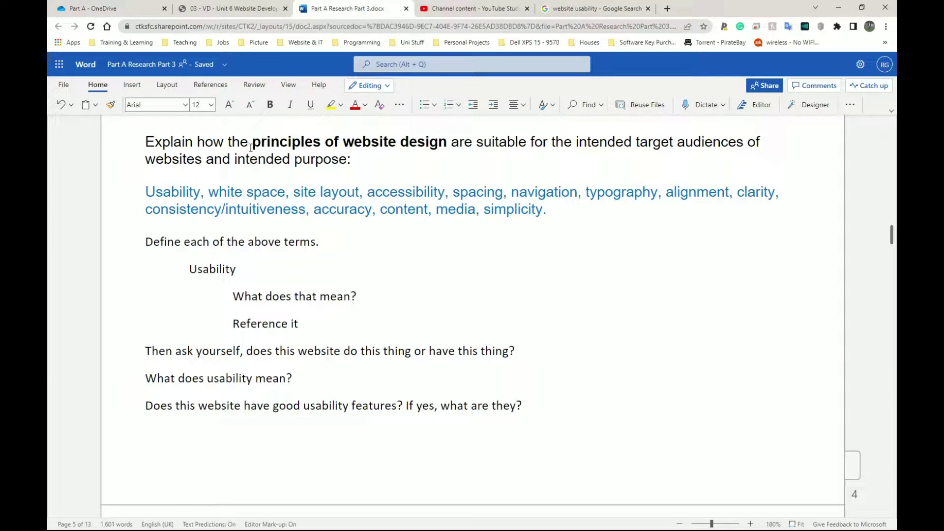
# Review the task question, the guidance lines, the blue design principles list and the Usability item under Define
pyautogui.moveTo(251, 144); pyautogui.dragTo(248, 141)
pyautogui.scroll(3, 249, 142)
pyautogui.click(387, 270)
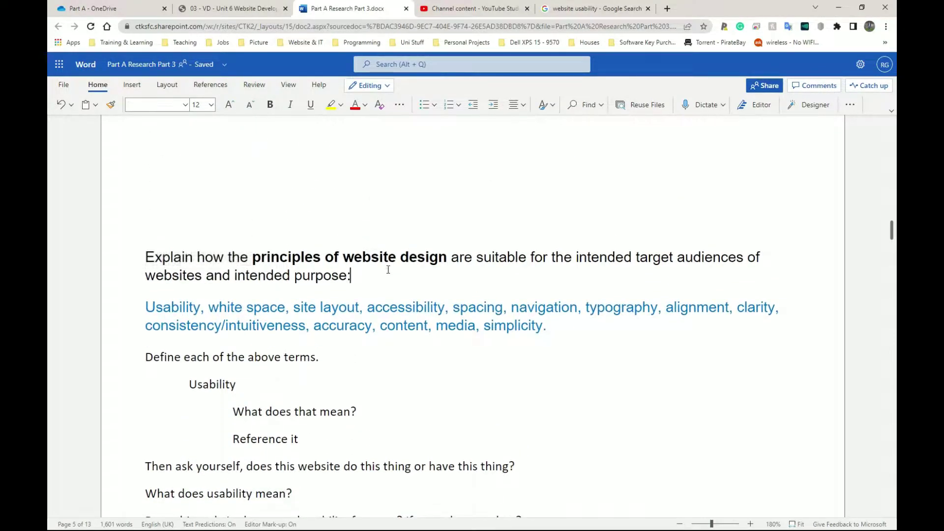
pyautogui.scroll(-1, 394, 268)
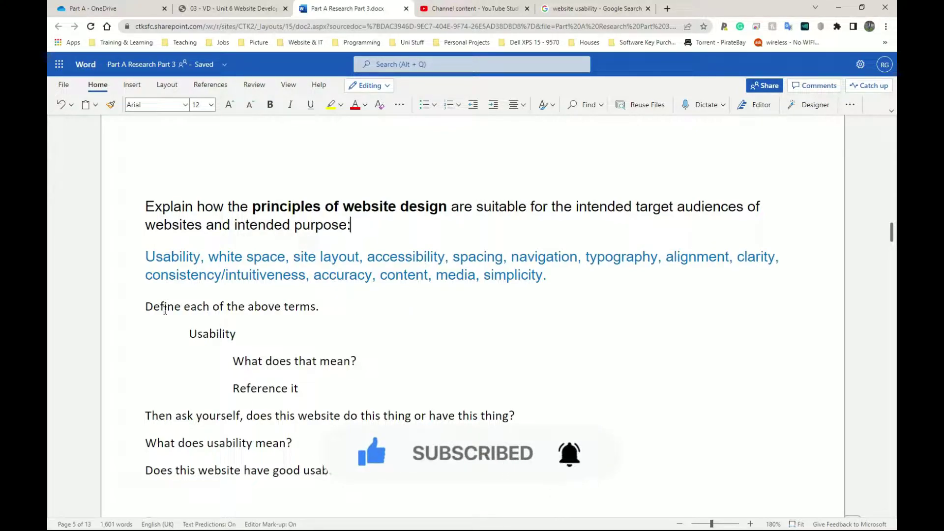
pyautogui.click(147, 306)
pyautogui.hotkey('shift', 'Down')
pyautogui.hotkey('shift', 'Down')
pyautogui.hotkey('shift', 'Down')
pyautogui.hotkey('shift', 'Down')
pyautogui.hotkey('shift', 'Down')
pyautogui.hotkey('shift', 'Down')
pyautogui.hotkey('shift', 'Down')
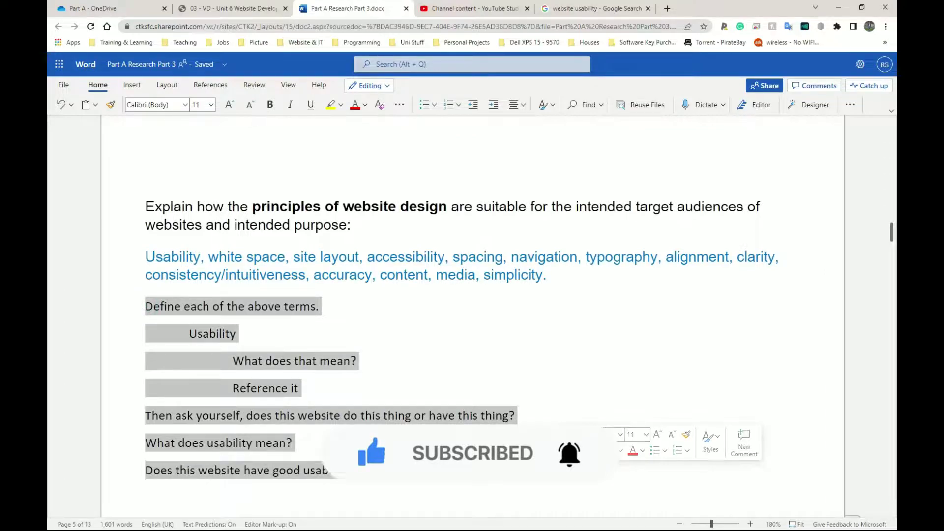
pyautogui.click(209, 263)
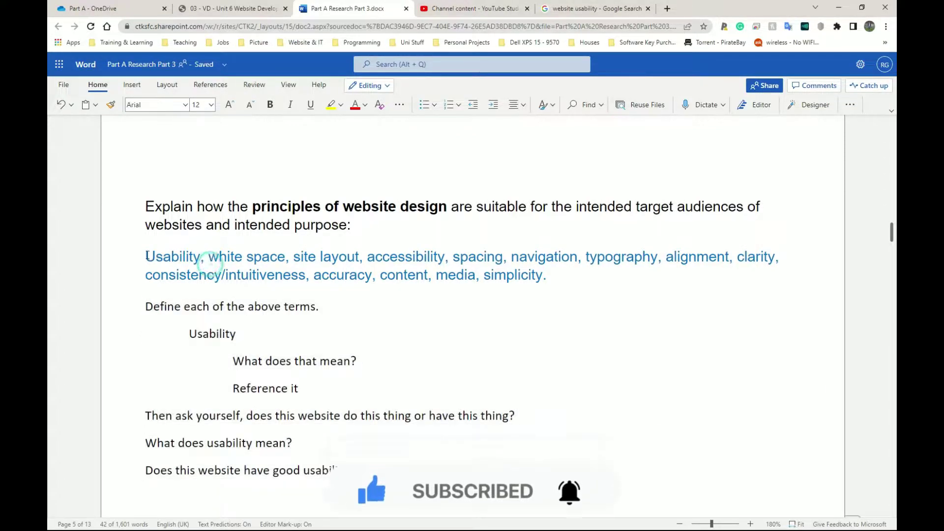
pyautogui.moveTo(146, 256); pyautogui.dragTo(546, 275)
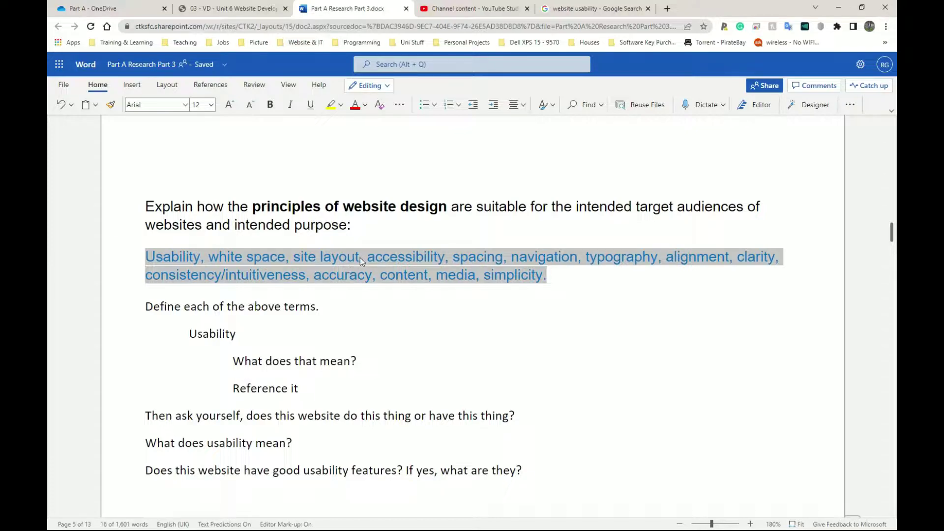
pyautogui.click(553, 277)
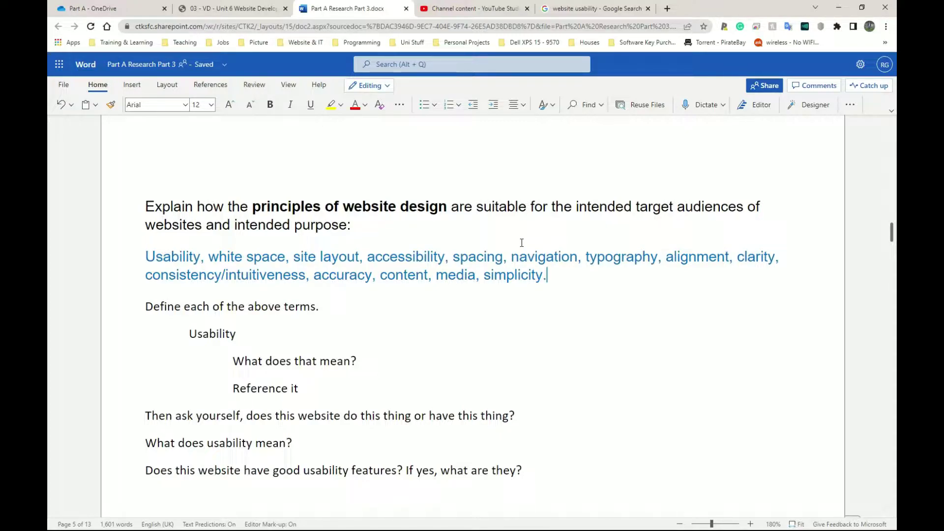
pyautogui.moveTo(152, 306); pyautogui.dragTo(315, 307)
pyautogui.click(254, 313)
pyautogui.doubleClick(196, 337)
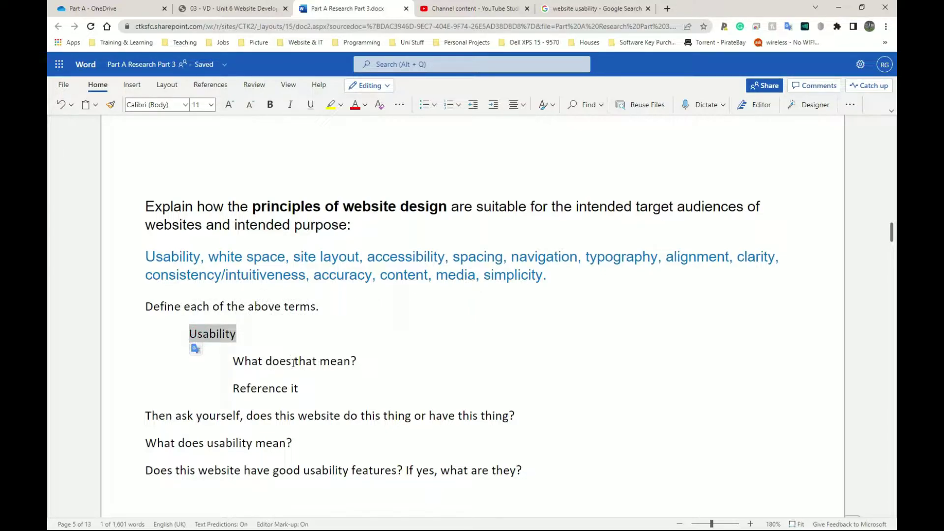
# In the website usability search results, highlight 'ease of use' and the 'easy to navigate and efficient' wording
pyautogui.click(585, 8)
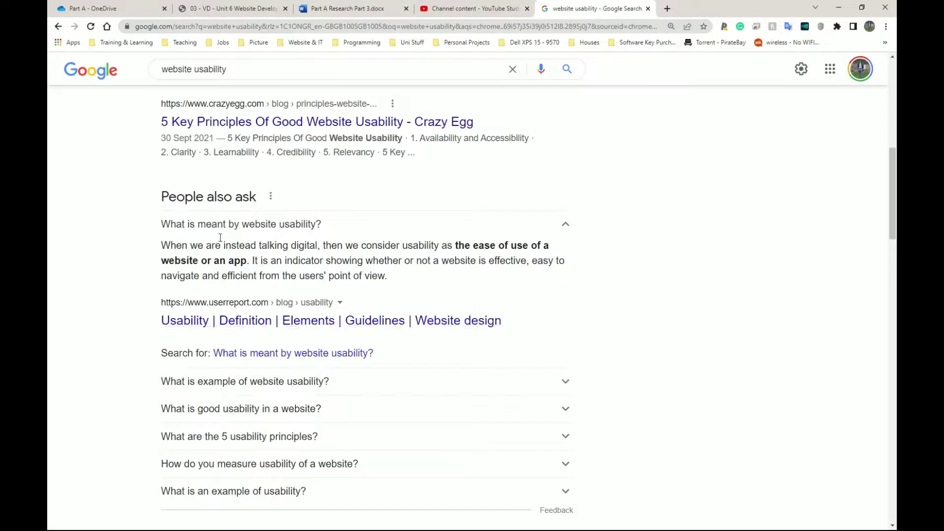
pyautogui.scroll(1, 405, 298)
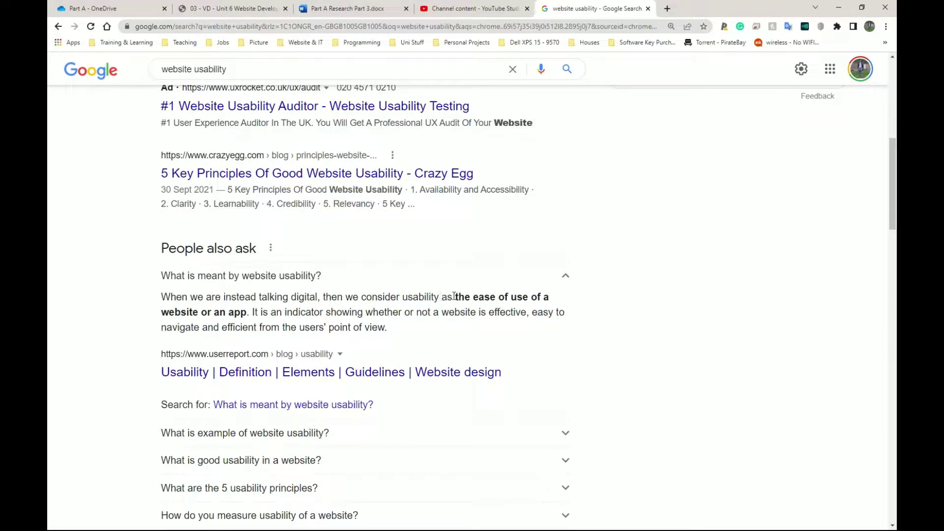
pyautogui.moveTo(455, 296); pyautogui.dragTo(518, 297)
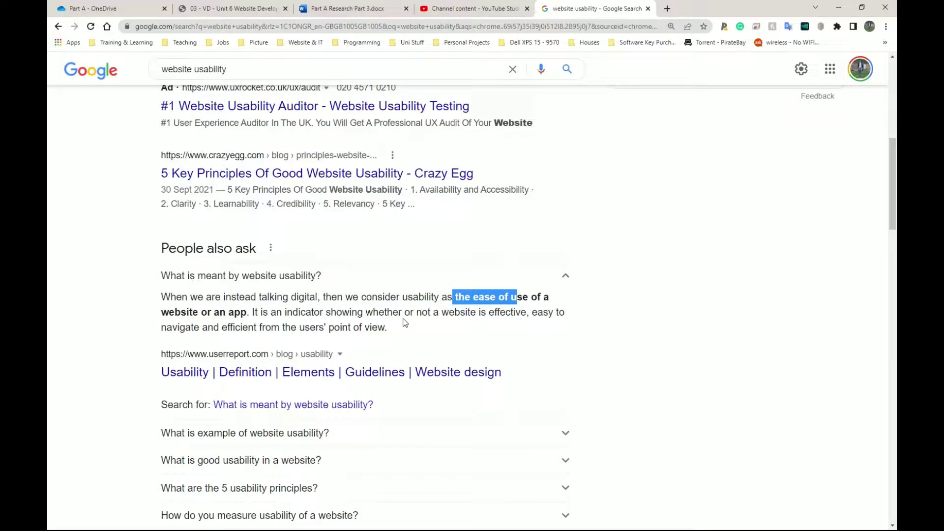
pyautogui.click(493, 312)
pyautogui.moveTo(537, 312); pyautogui.dragTo(343, 326)
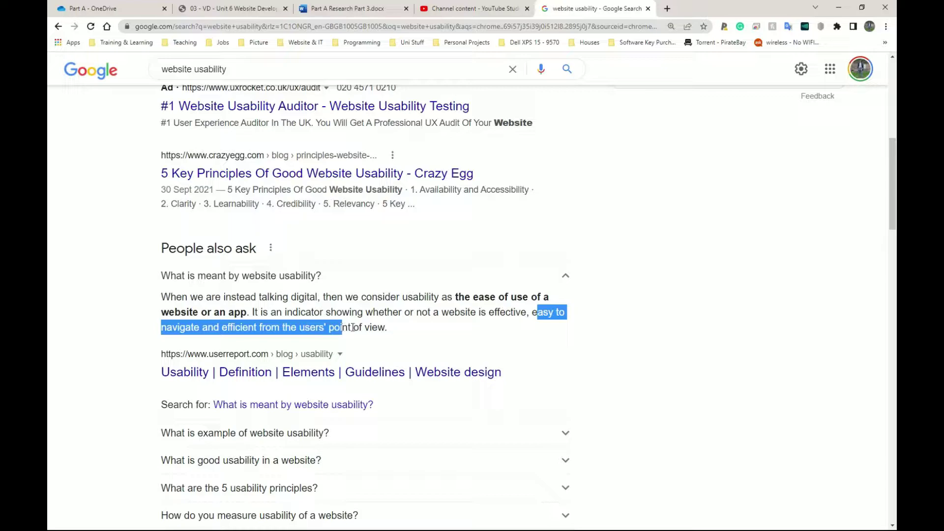
pyautogui.click(387, 328)
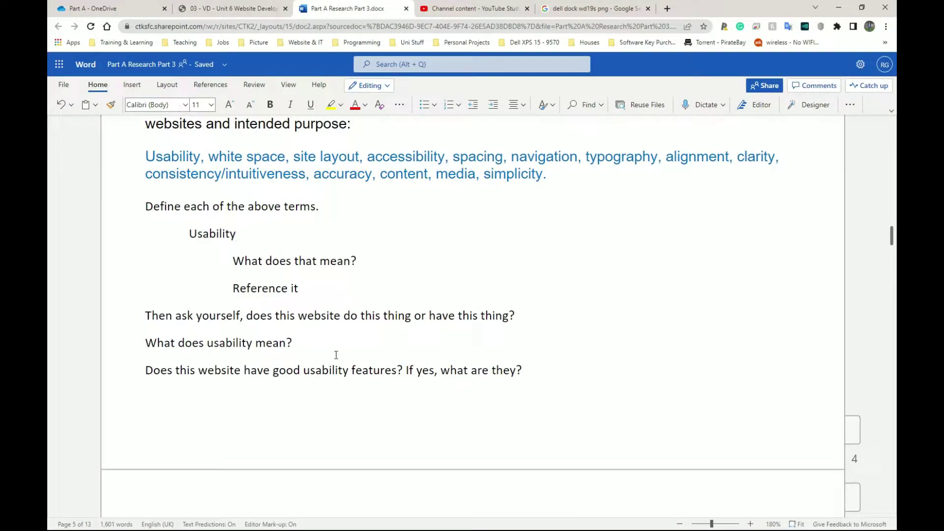
# Append '- what are some usability features?' after Usability and check the new question
pyautogui.scroll(1, 211, 366)
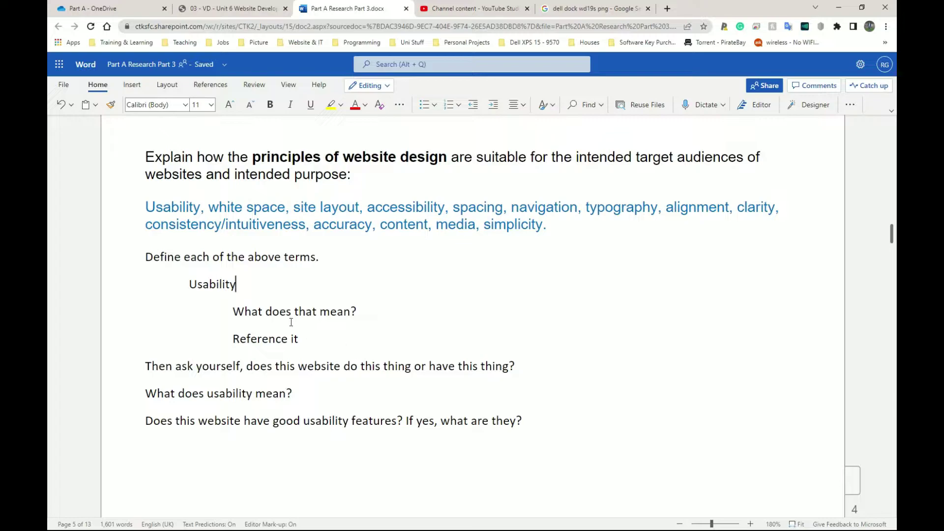
pyautogui.write('- what are some ')
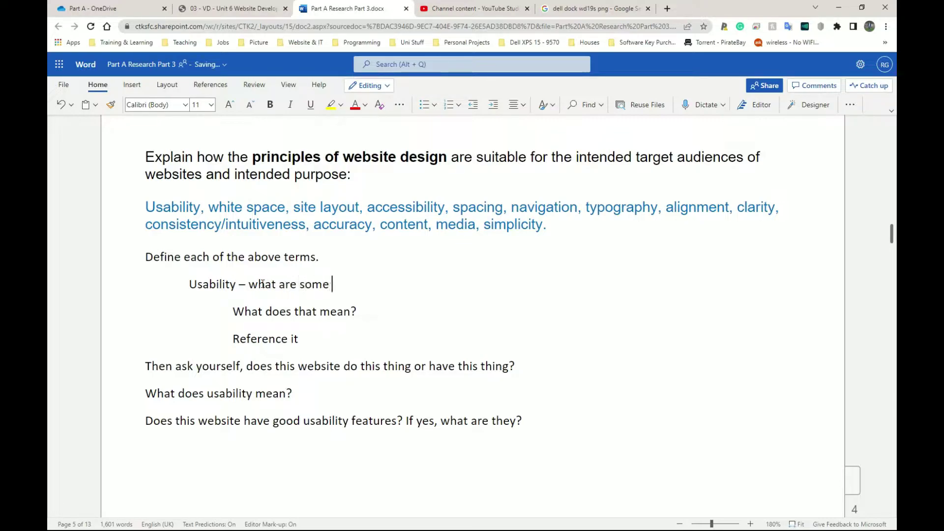
pyautogui.write('usability features?')
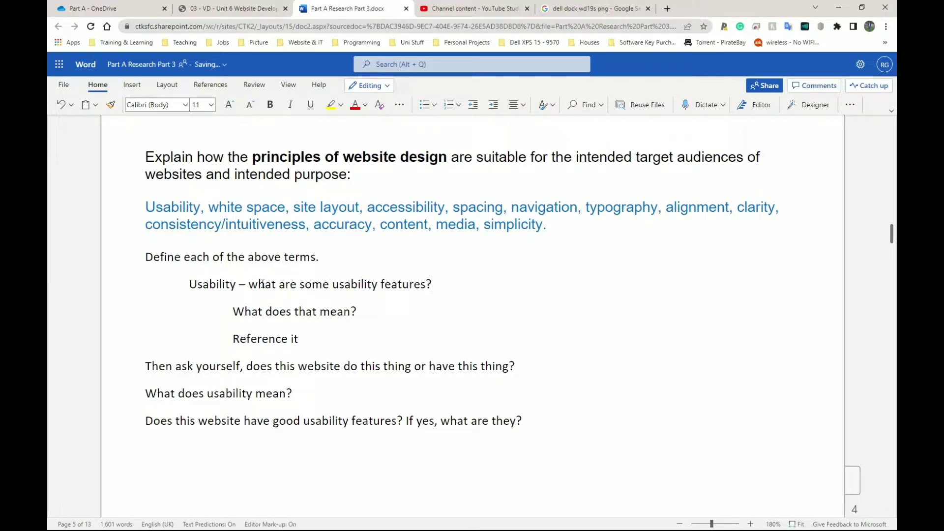
pyautogui.hotkey('ctrl', 'shift', 'Left')
pyautogui.hotkey('ctrl', 'shift', 'Left')
pyautogui.hotkey('ctrl', 'shift', 'Left')
pyautogui.hotkey('ctrl', 'shift', 'Left')
pyautogui.hotkey('ctrl', 'shift', 'Left')
pyautogui.hotkey('ctrl', 'shift', 'Left')
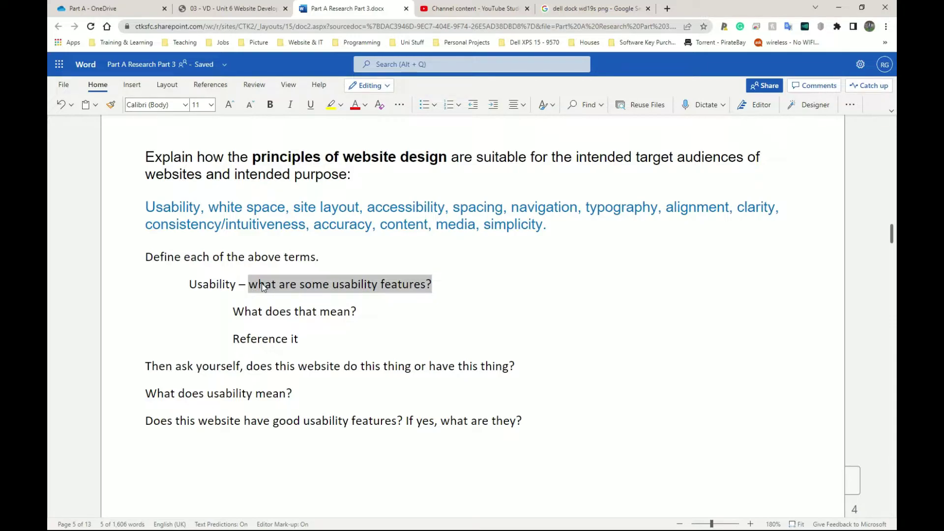
pyautogui.press('Right')
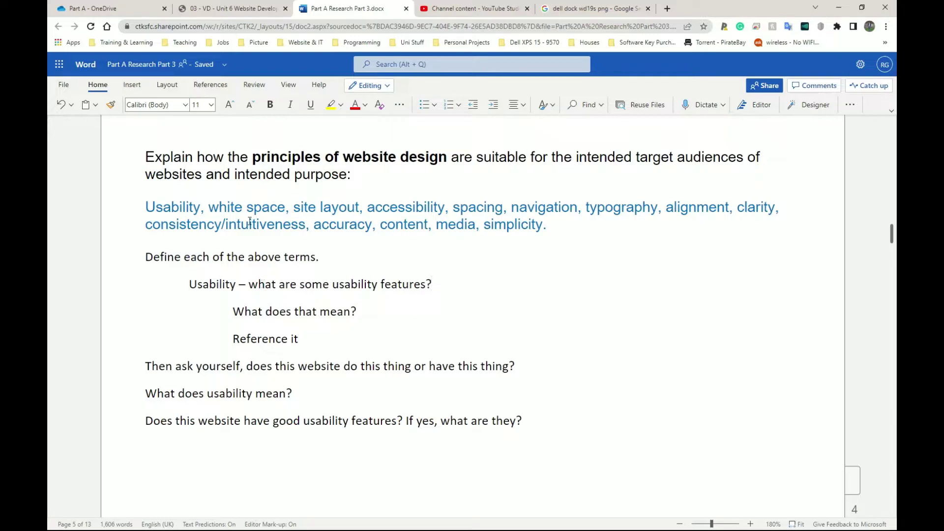
pyautogui.doubleClick(174, 206)
pyautogui.doubleClick(225, 206)
pyautogui.click(210, 207)
pyautogui.scroll(-2, 211, 209)
pyautogui.scroll(2, 212, 209)
pyautogui.hotkey('ctrl', 't')
pyautogui.write('am')
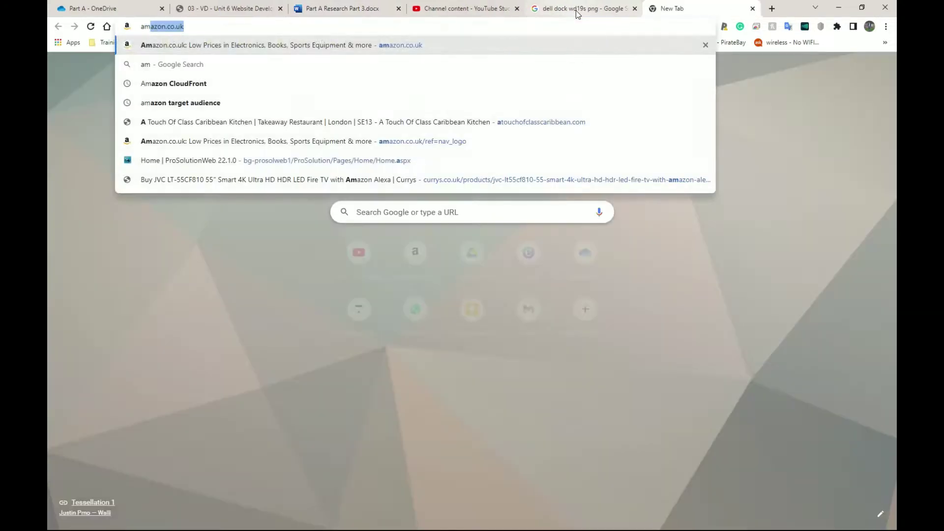
pyautogui.press('Return')
pyautogui.scroll(-1, 432, 137)
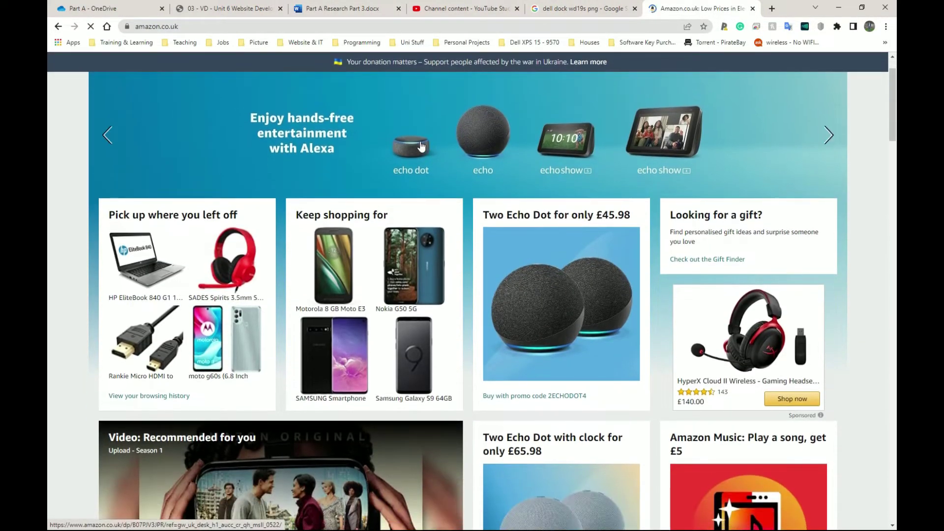
pyautogui.scroll(-5, 436, 302)
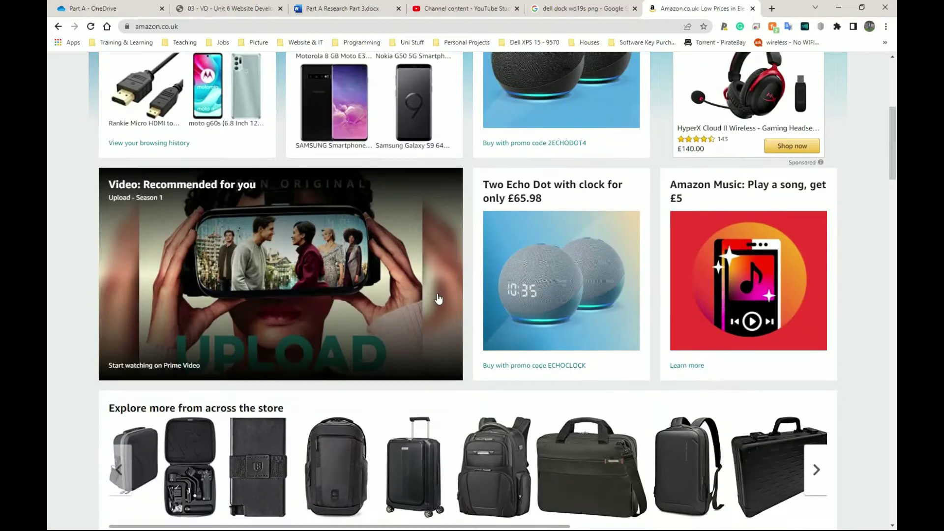
pyautogui.scroll(-2, 316, 336)
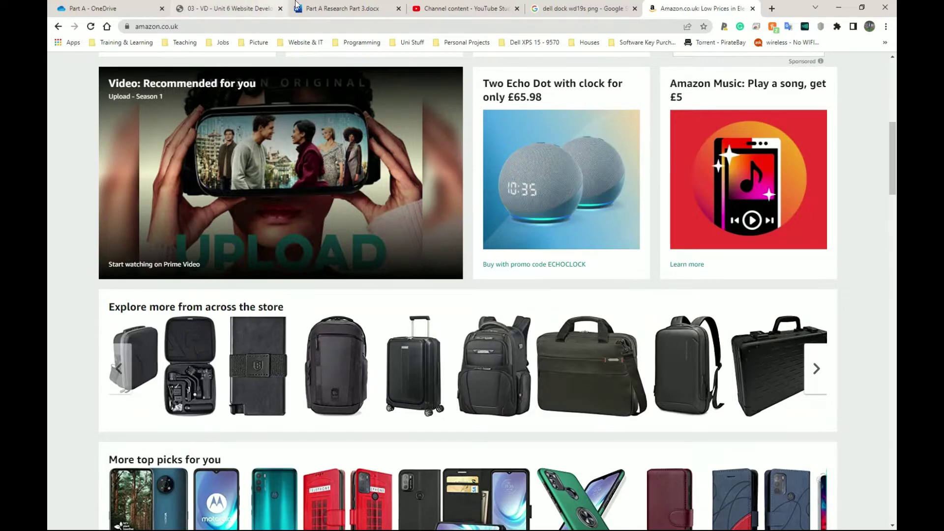
pyautogui.hotkey('ctrl', '3')
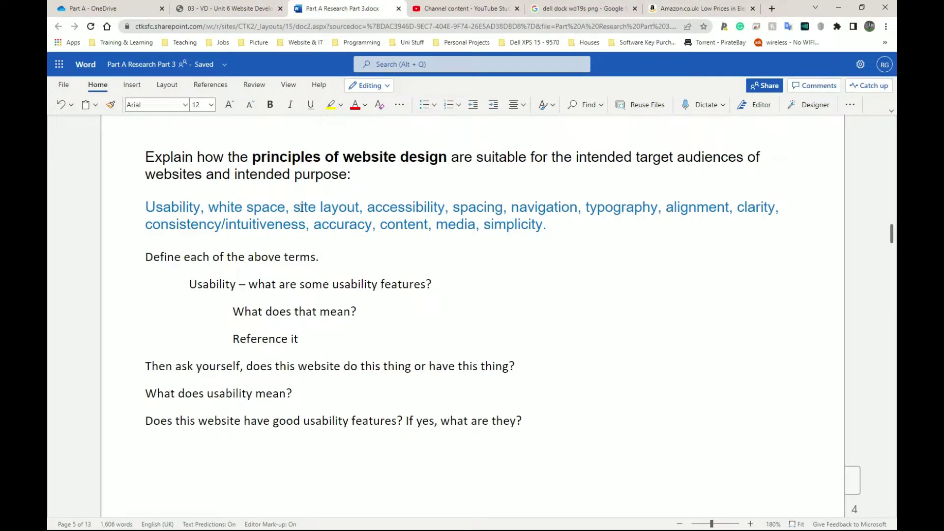
pyautogui.doubleClick(302, 211)
pyautogui.click(700, 8)
pyautogui.scroll(3, 404, 175)
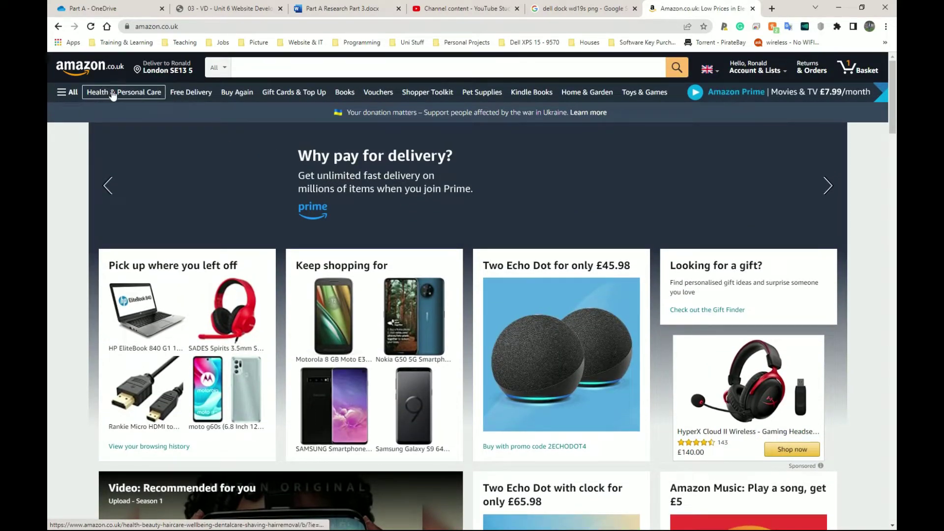
pyautogui.click(69, 93)
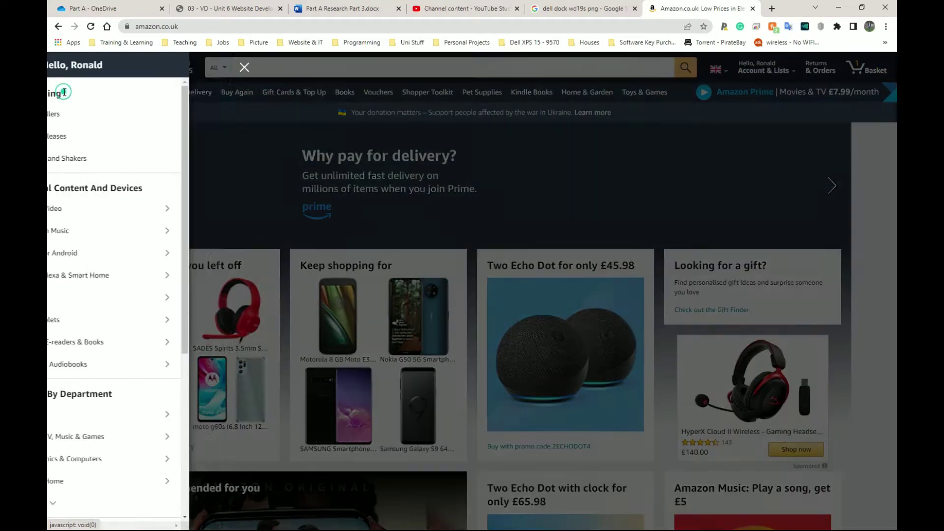
# Select 'accessibility' in the Word design principles list, then return to the Amazon homepage
pyautogui.click(245, 67)
pyautogui.click(338, 9)
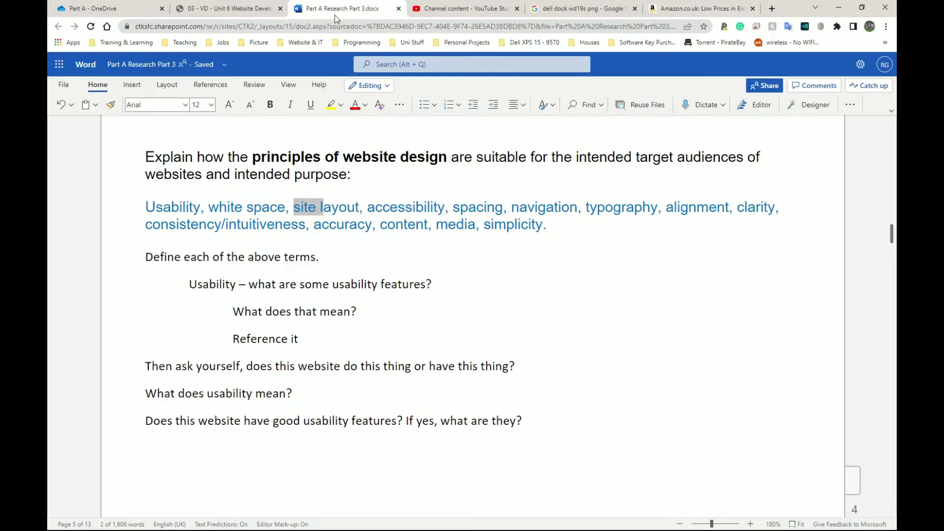
pyautogui.doubleClick(395, 214)
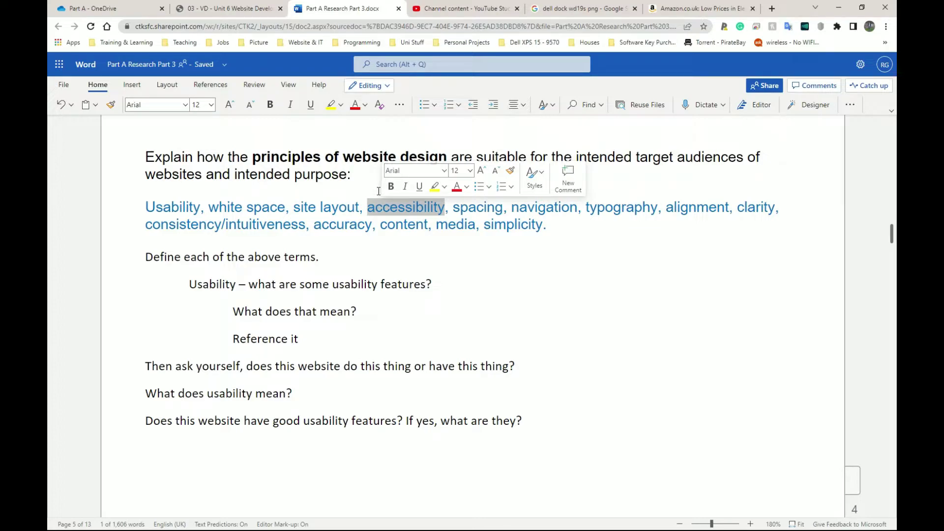
pyautogui.click(698, 9)
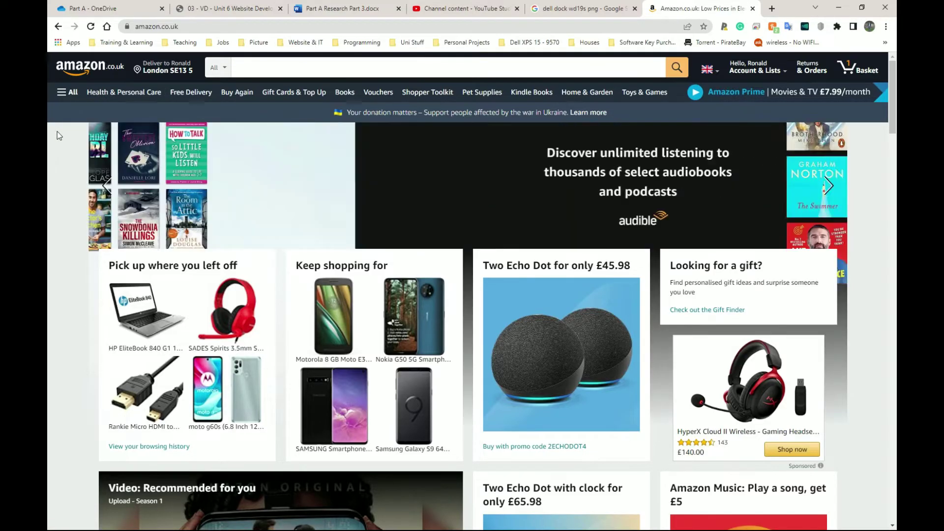
# Tab focus across the Amazon homepage to the HP EliteBook 840 item, then return to Word with Ctrl+3
pyautogui.press('Tab')
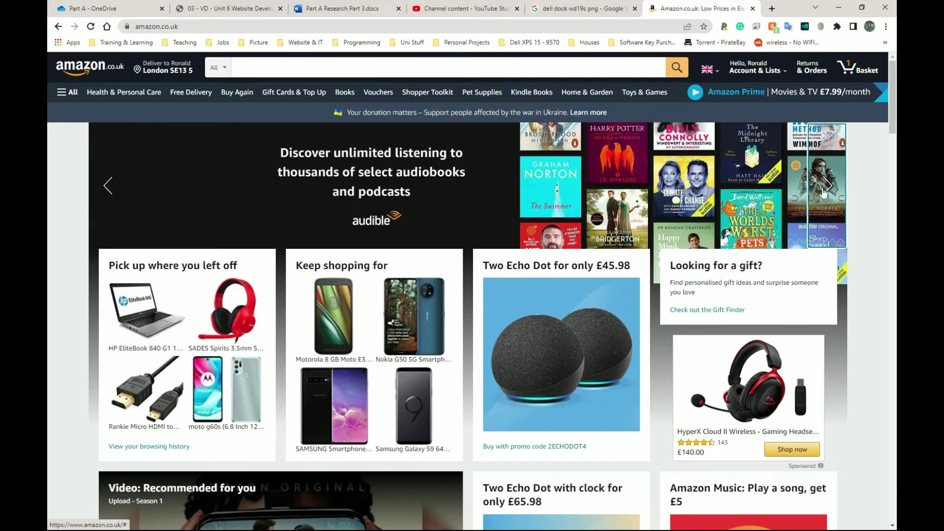
pyautogui.press('Tab')
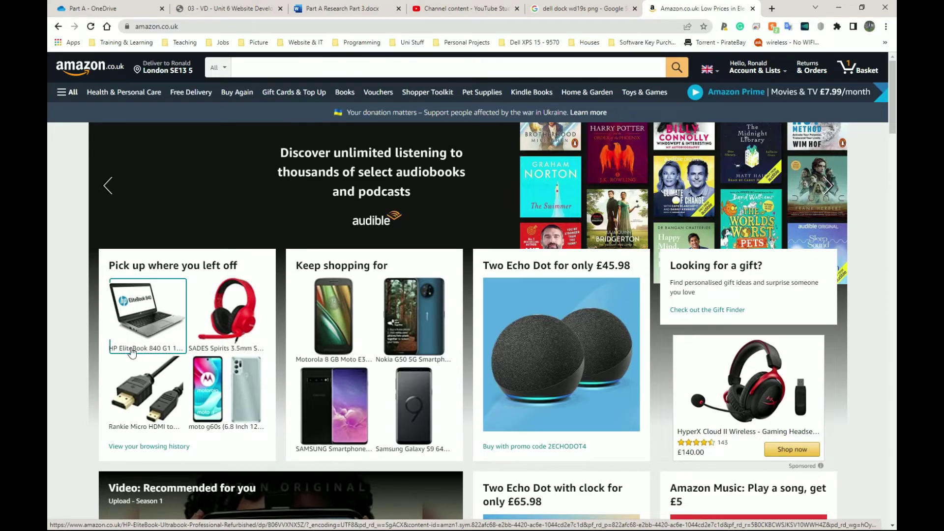
pyautogui.hotkey('ctrl', '3')
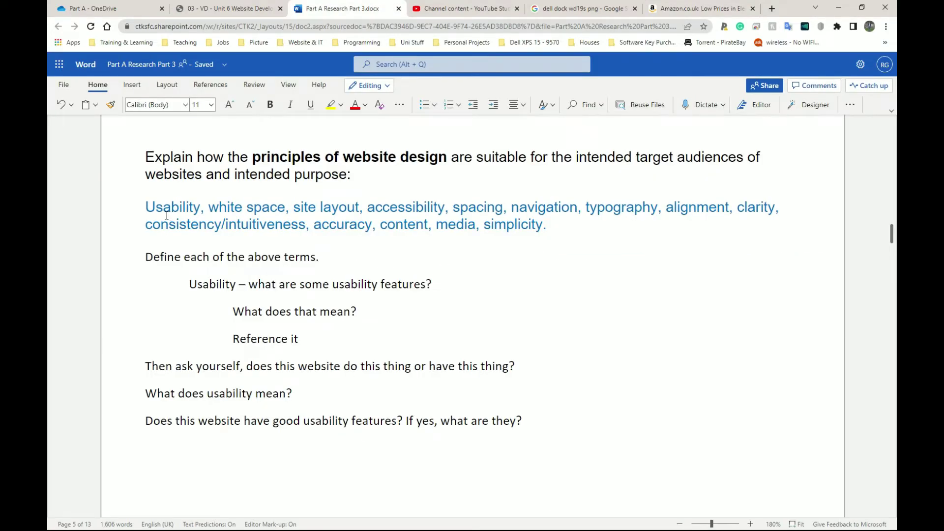
# Highlight the 'principles of website design' heading, the blue terms list and 'typography', then return to Amazon
pyautogui.scroll(1, 211, 215)
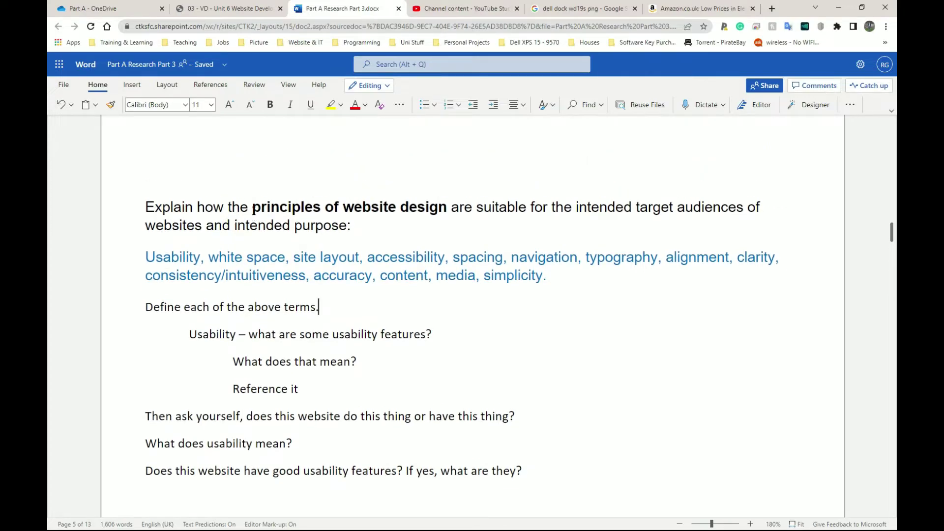
pyautogui.moveTo(251, 207); pyautogui.dragTo(447, 211)
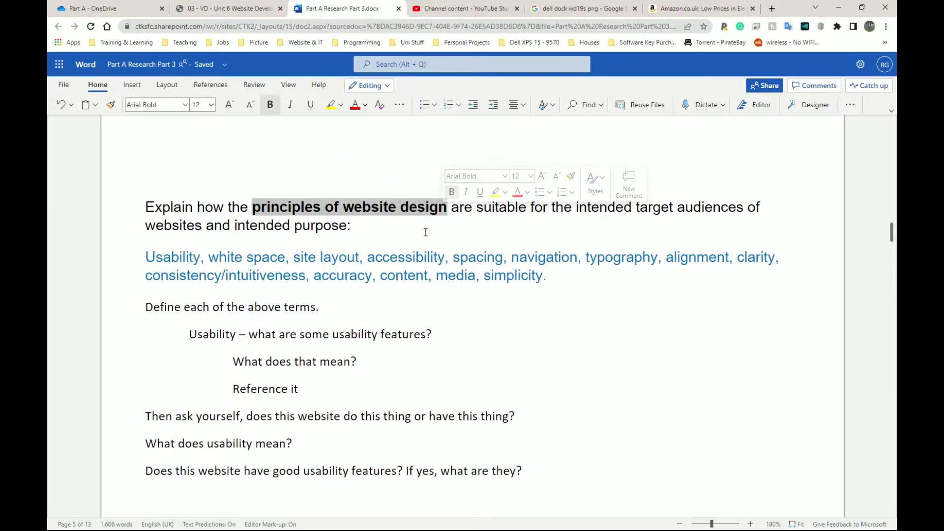
pyautogui.click(418, 271)
pyautogui.moveTo(146, 257); pyautogui.dragTo(552, 280)
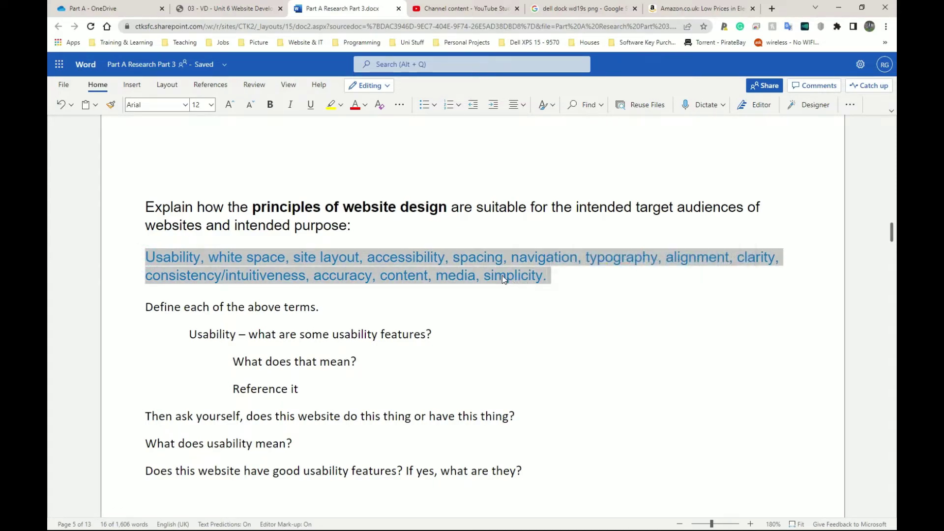
pyautogui.click(682, 188)
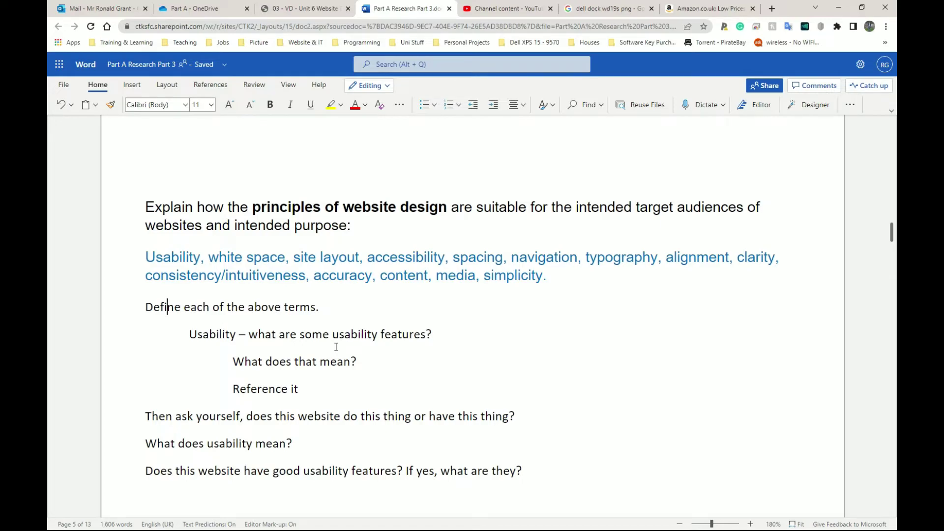
pyautogui.doubleClick(634, 258)
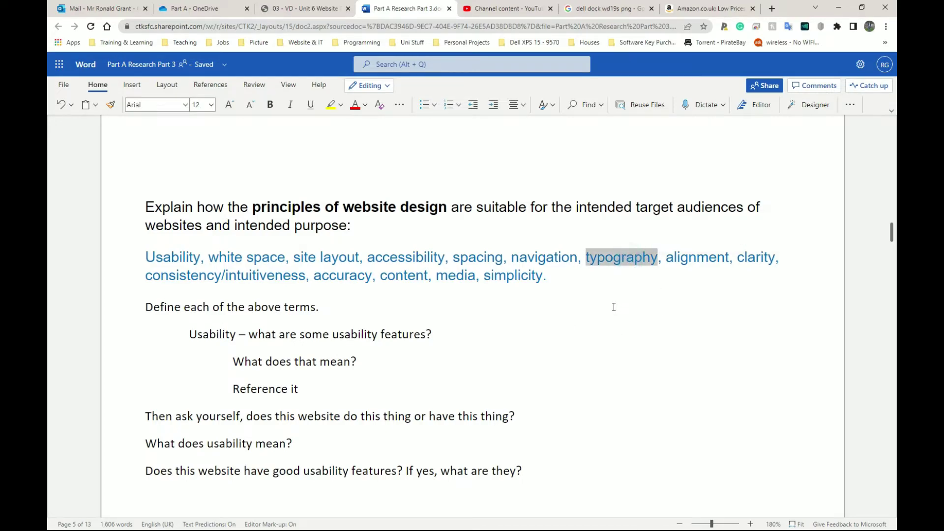
pyautogui.click(683, 8)
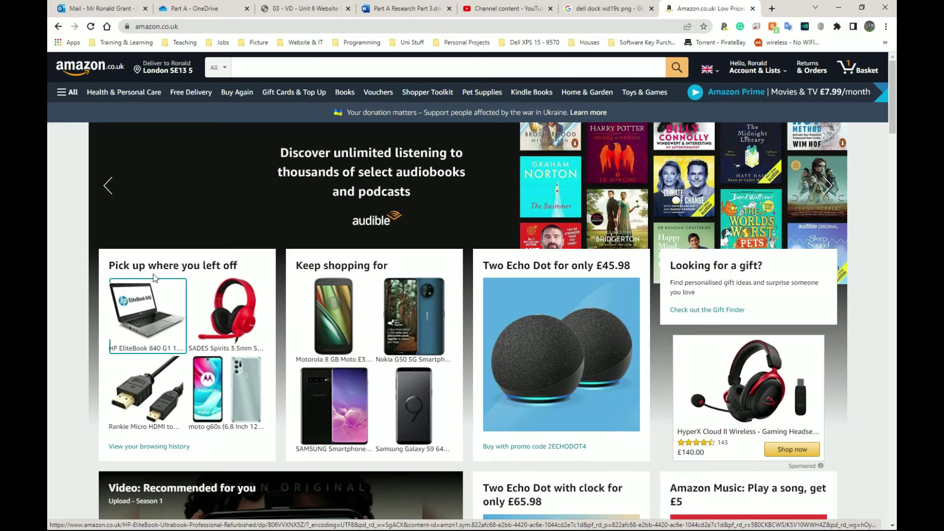
# Select the 'Pick up where you left off', 'Keep shopping for' and Echo Dot offer headings
pyautogui.tripleClick(137, 266)
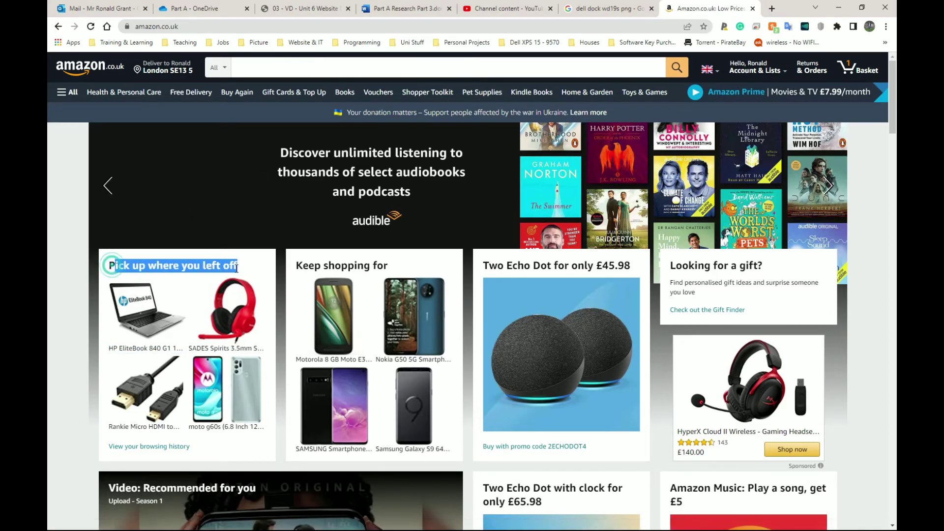
pyautogui.click(302, 264)
pyautogui.tripleClick(302, 264)
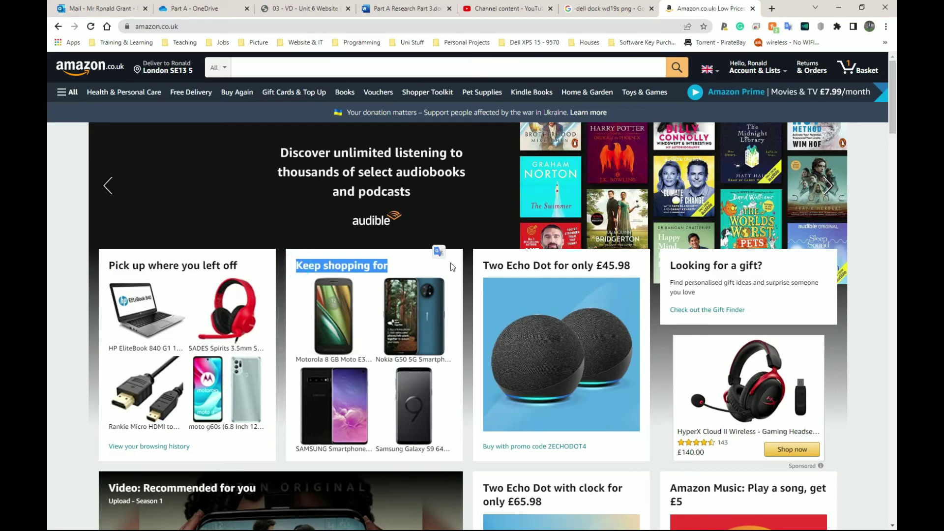
pyautogui.moveTo(484, 264); pyautogui.dragTo(617, 264)
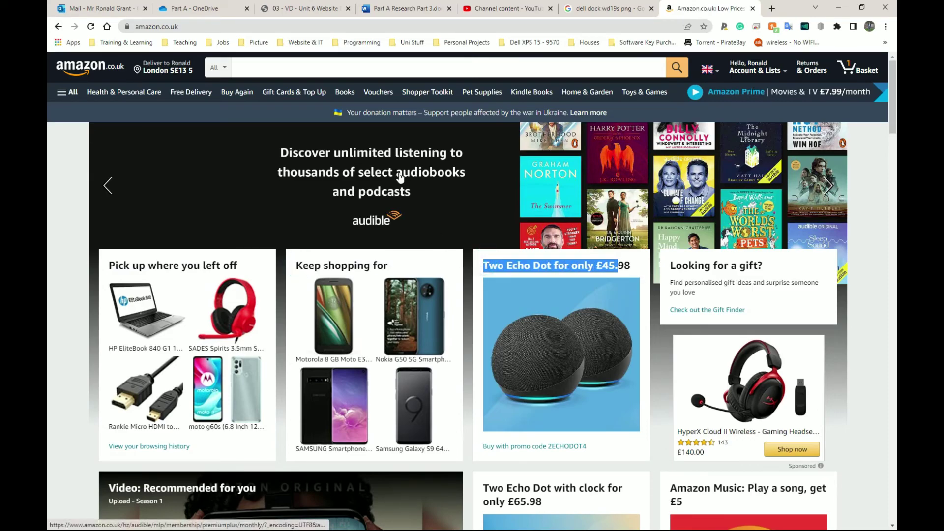
pyautogui.click(393, 11)
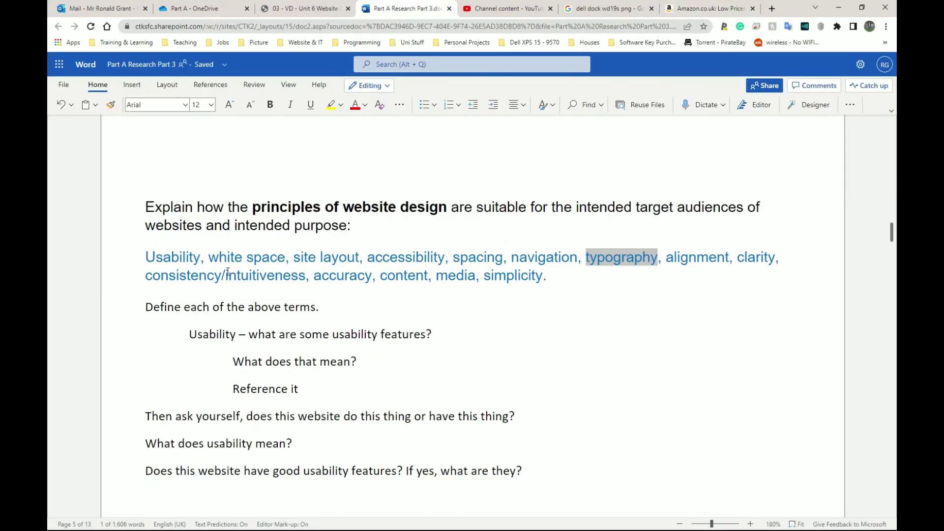